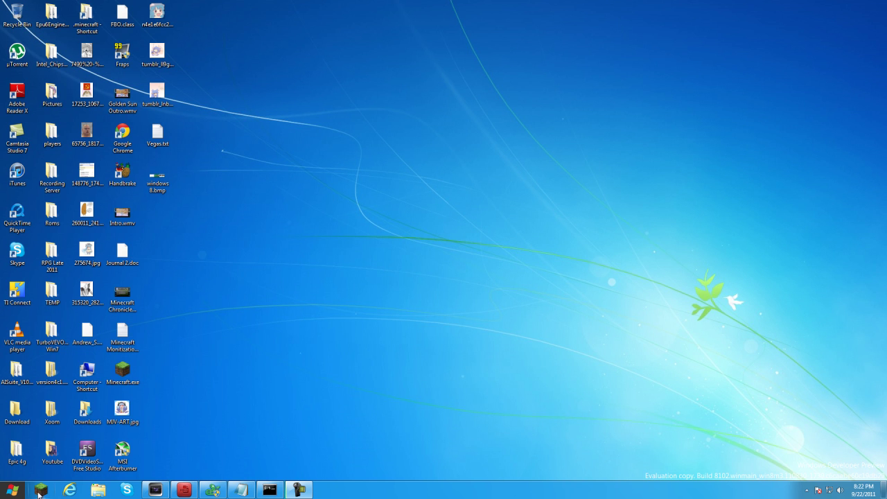
Launch Google Chrome from its tile on the Windows Start screen
key("super")
scroll(390, 489, "down", 5)
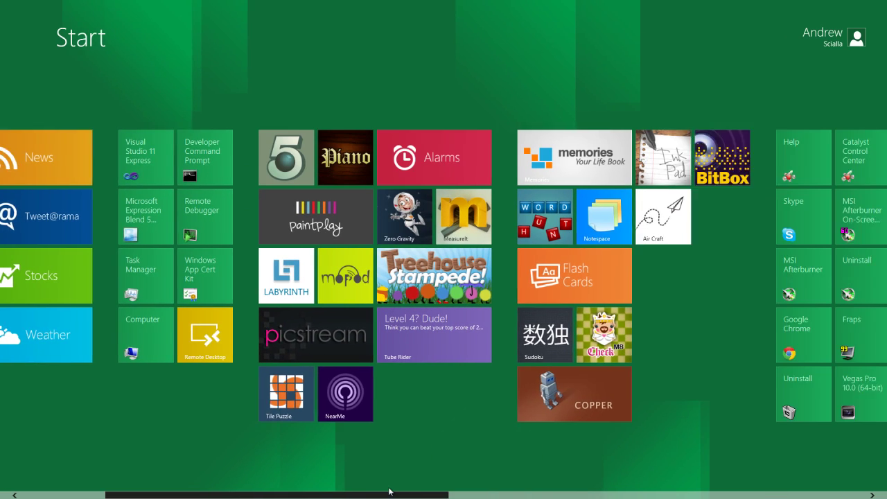
scroll(463, 480, "down", 1)
left_click(469, 348)
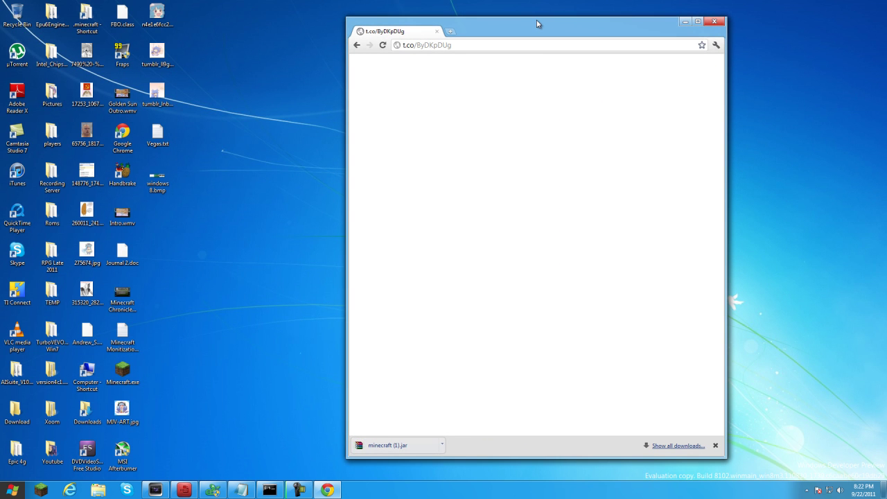
Snap Chrome to the right half and drag minecraft (1).jar onto the desktop to rename it
key("super+Right")
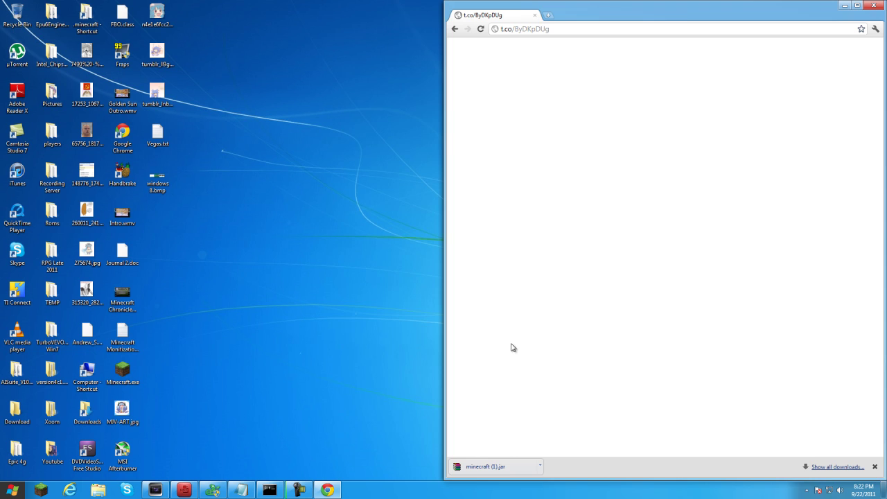
left_click_drag(255, 395, 330, 374)
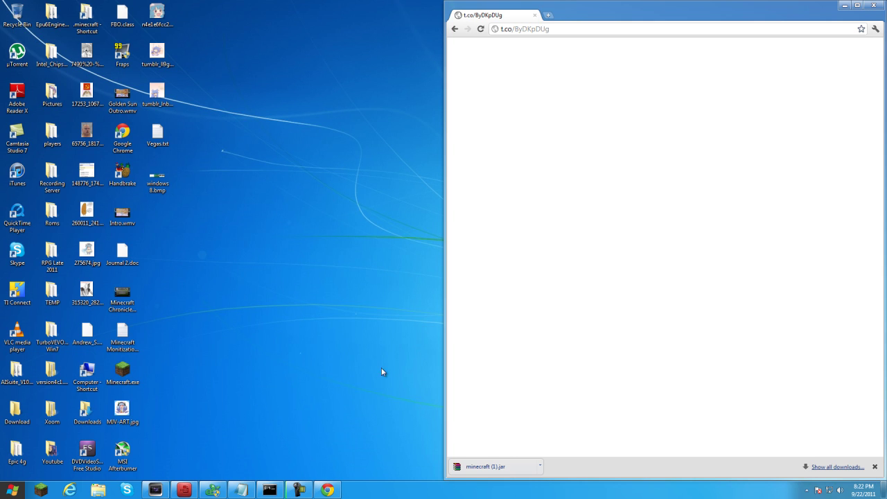
left_click(541, 470)
left_click(360, 431)
left_click_drag(481, 469, 281, 342)
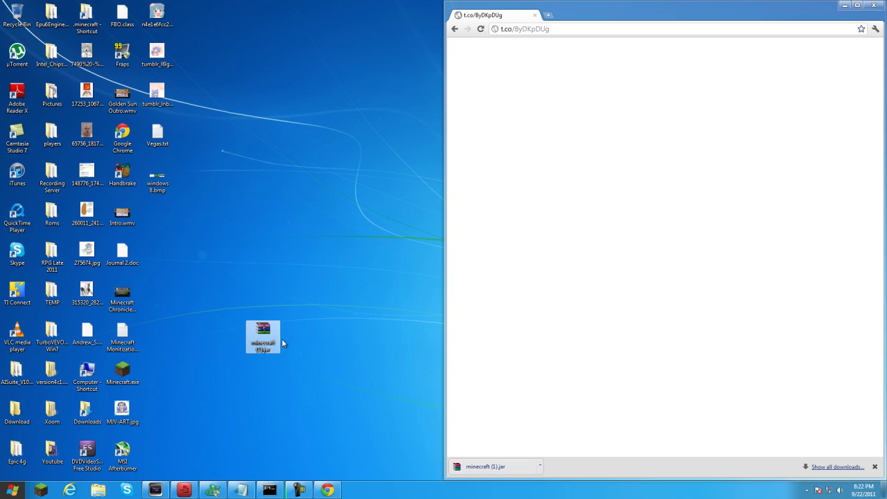
left_click(274, 347)
Finish renaming the desktop jar to minecraft.jar and open the Run dialog with %appdata%
key("Return")
key("super+r")
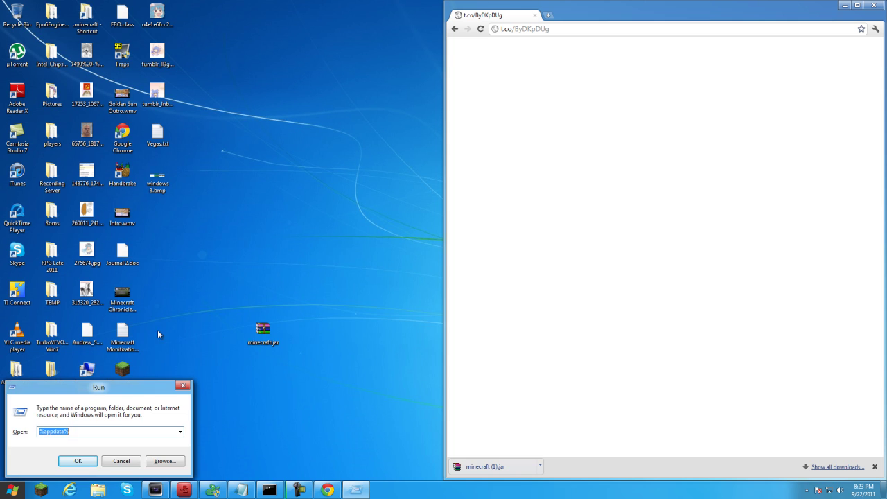
mouse_move(137, 389)
left_mouse_down()
mouse_move(235, 364)
mouse_move(402, 201)
mouse_move(433, 184)
left_mouse_up()
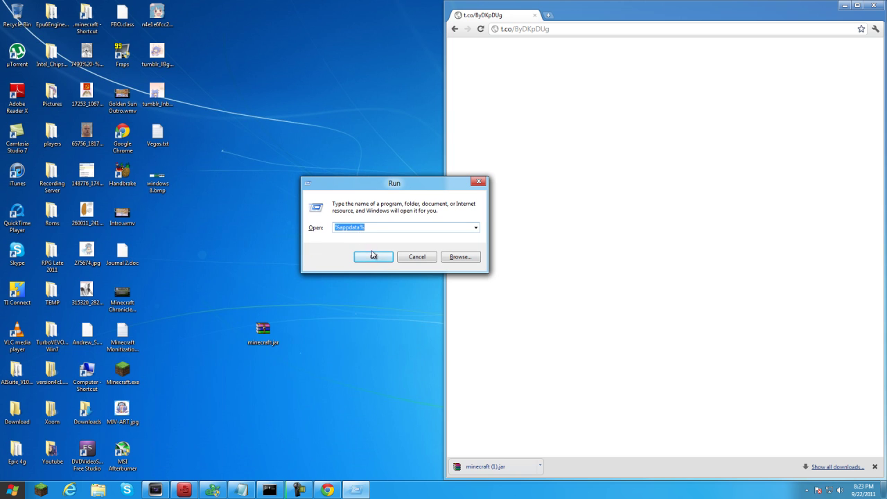
Open %appdata% and .minecraft, deleting then restoring the bin - Copy backup folder
left_click(373, 258)
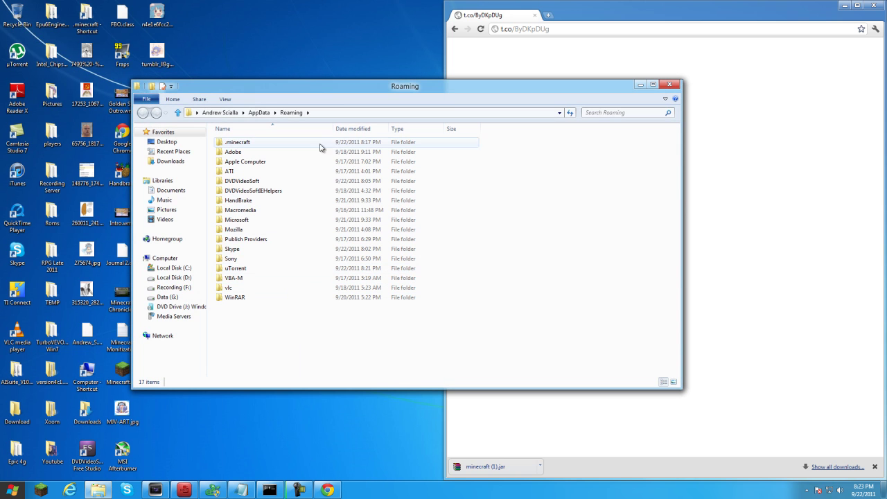
double_click(282, 143)
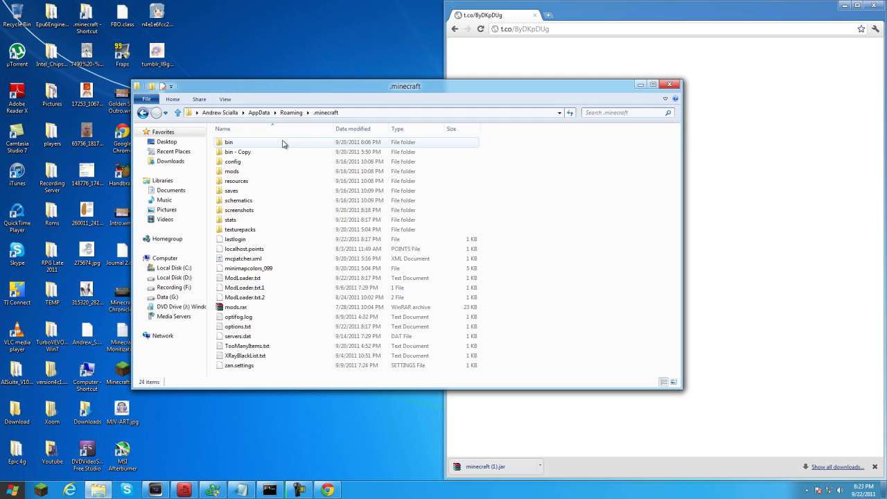
left_click(286, 146)
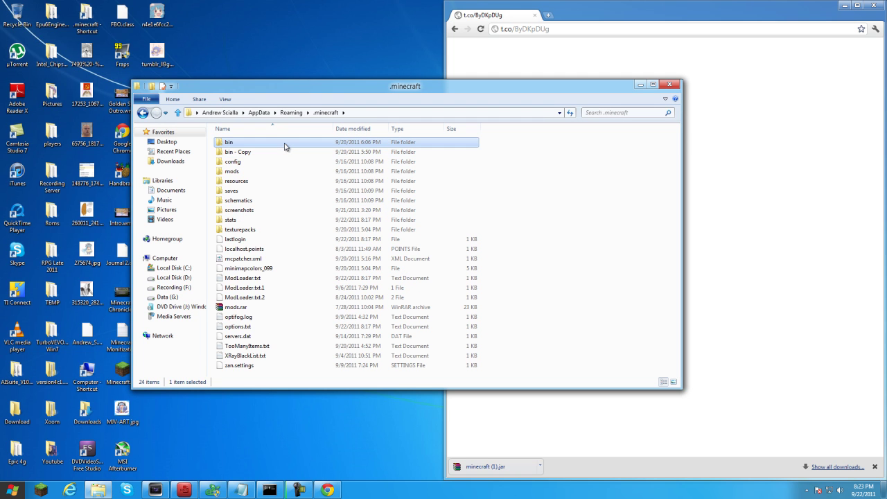
key("Down")
key("Delete")
key("Up")
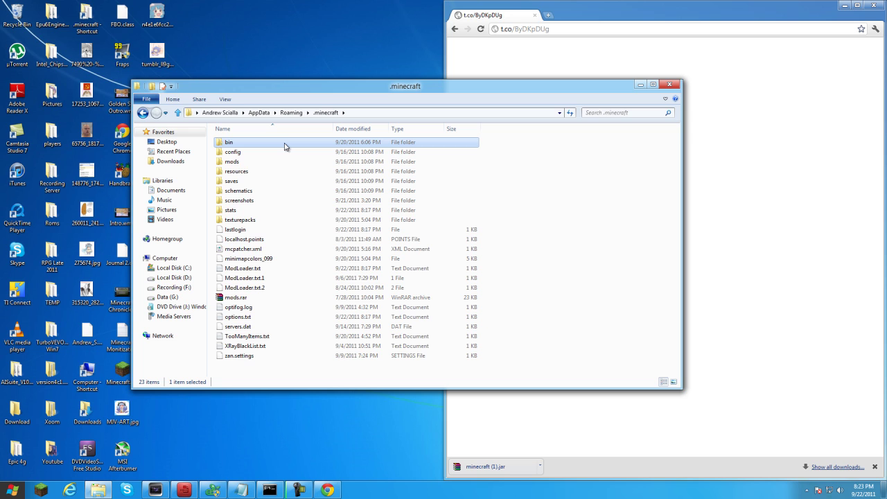
key("ctrl+z")
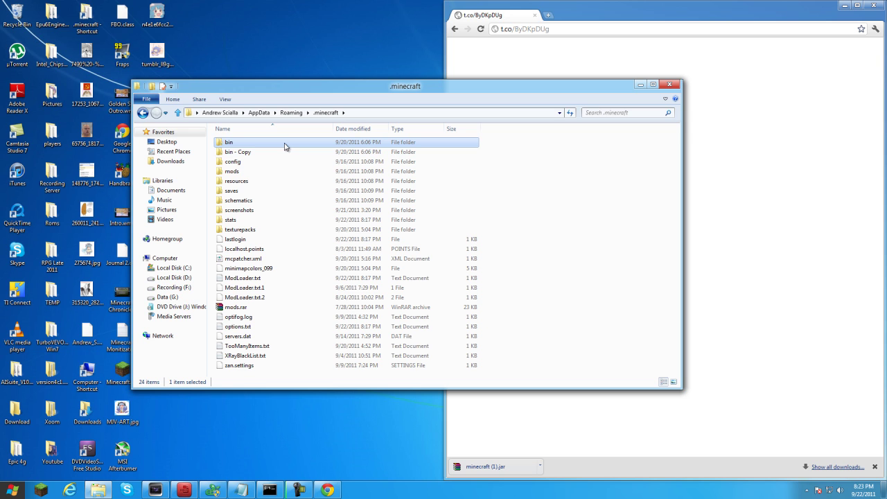
Delete the old minecraft.jar in bin and move the new desktop minecraft.jar into it
key("Return")
key("Down")
key("Down")
key("Down")
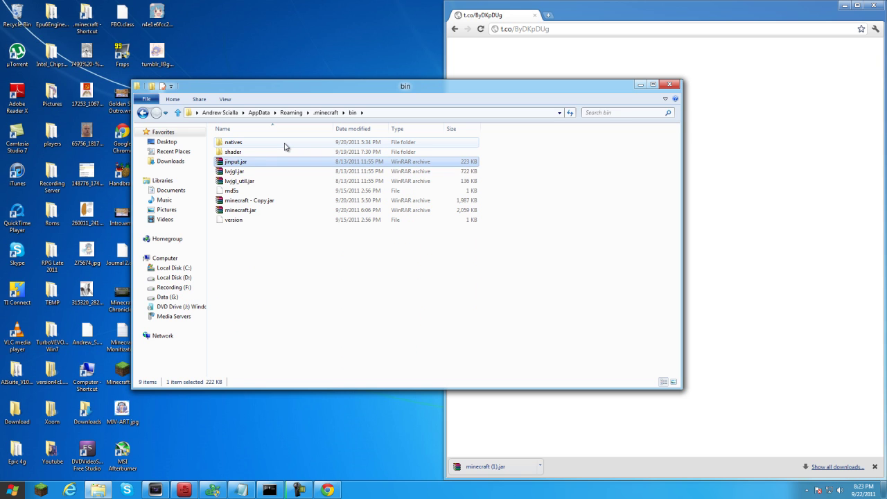
key("Delete")
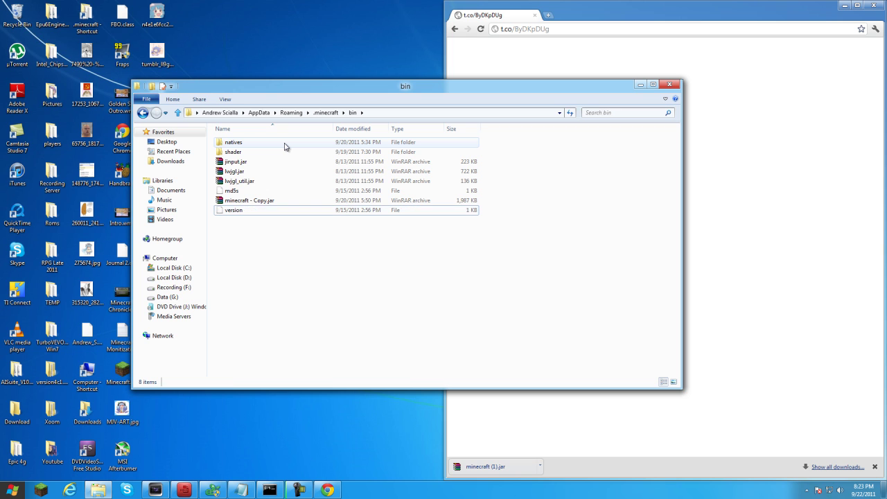
left_click_drag(228, 83, 437, 81)
left_click_drag(257, 331, 457, 280)
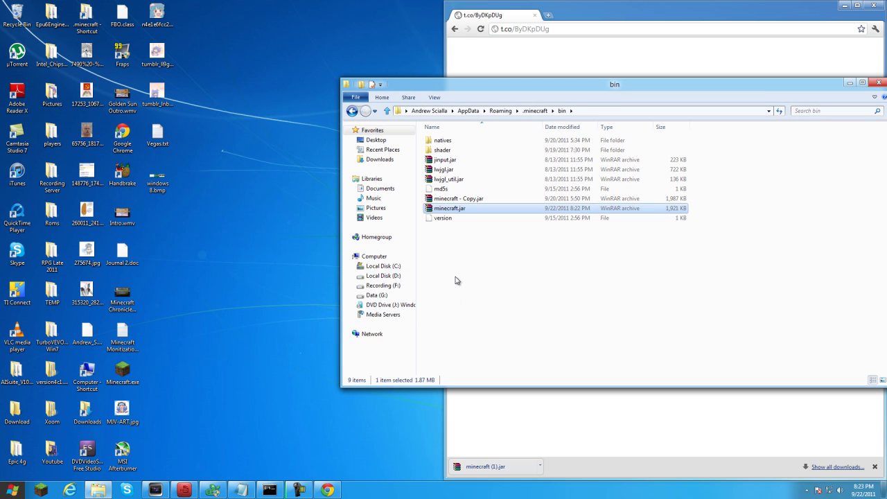
Log in to Minecraft Beta 1.9 Prerelease and select the Default texture pack
left_click(40, 492)
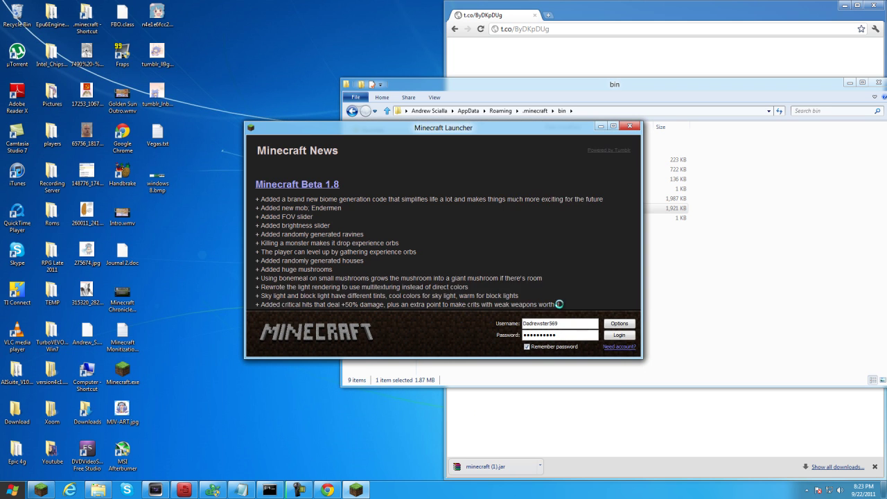
left_click(623, 338)
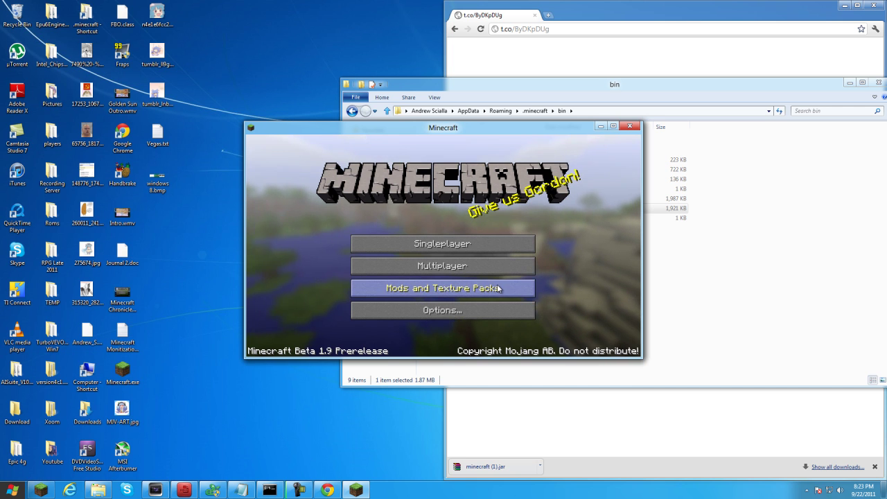
left_click(498, 285)
left_click(423, 208)
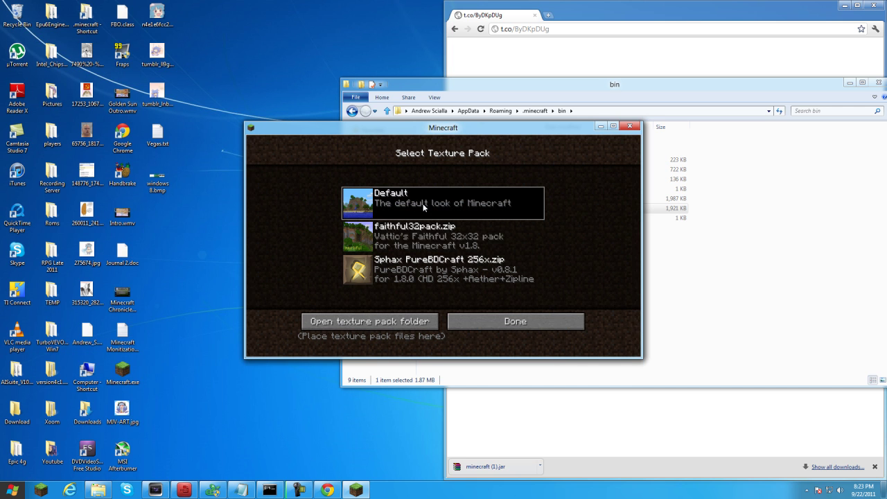
left_click(477, 315)
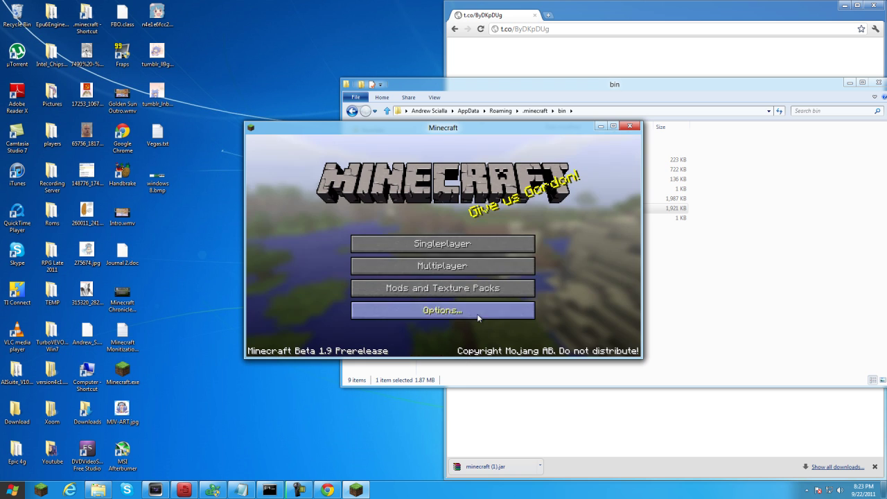
Maximise the game window and generate a Singleplayer Survival world named New World
left_click(613, 126)
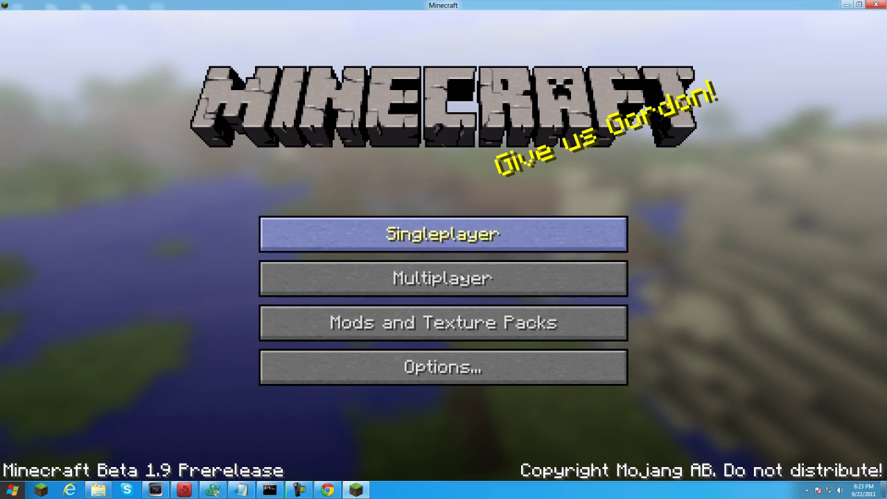
left_click(435, 283)
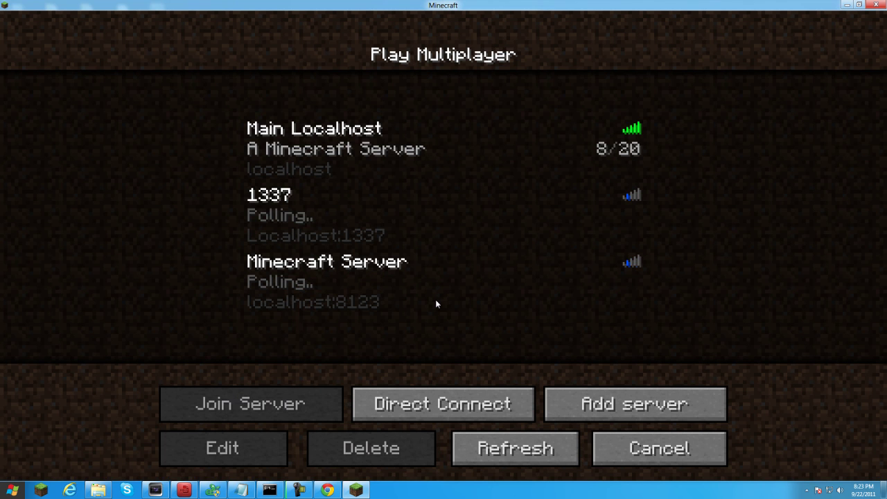
left_click(639, 448)
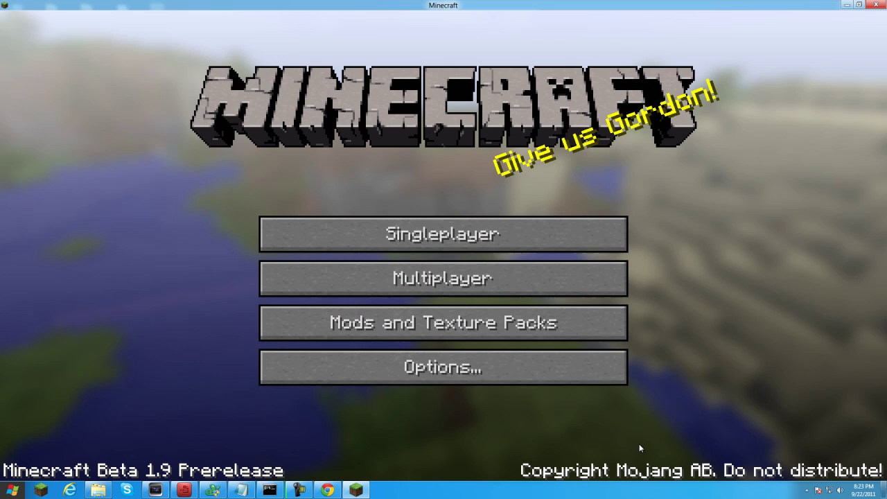
left_click(476, 237)
left_click(478, 395)
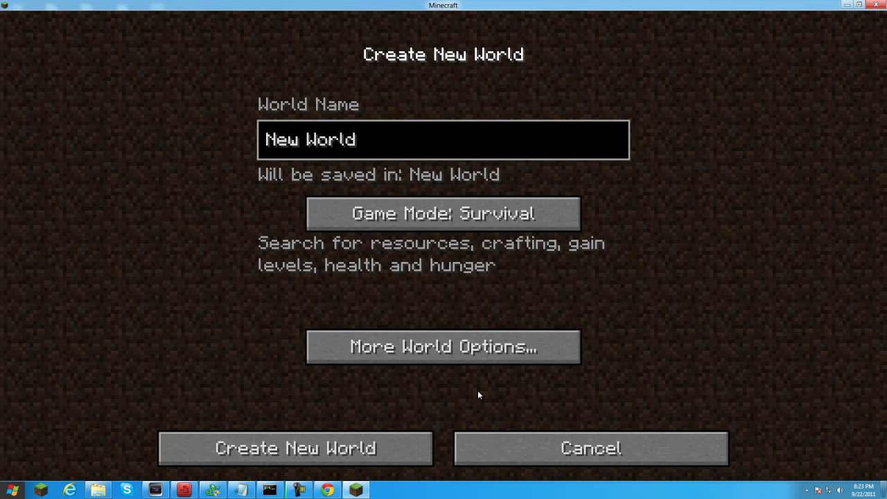
key("Return")
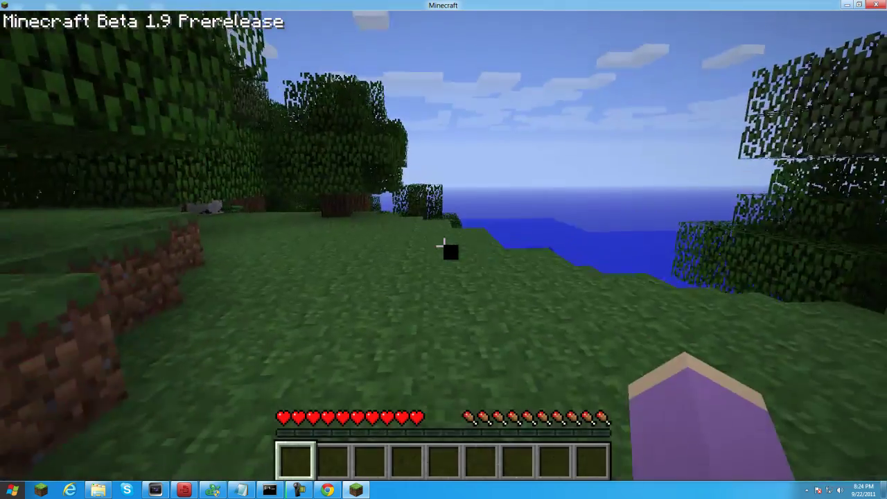
Walk past the birch trees to the water's edge, then through the leaves into the grove
key("w")
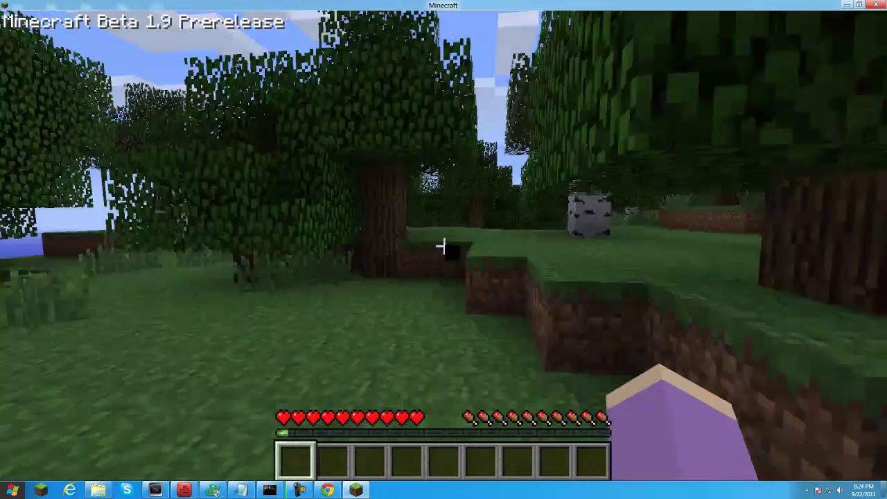
key("w")
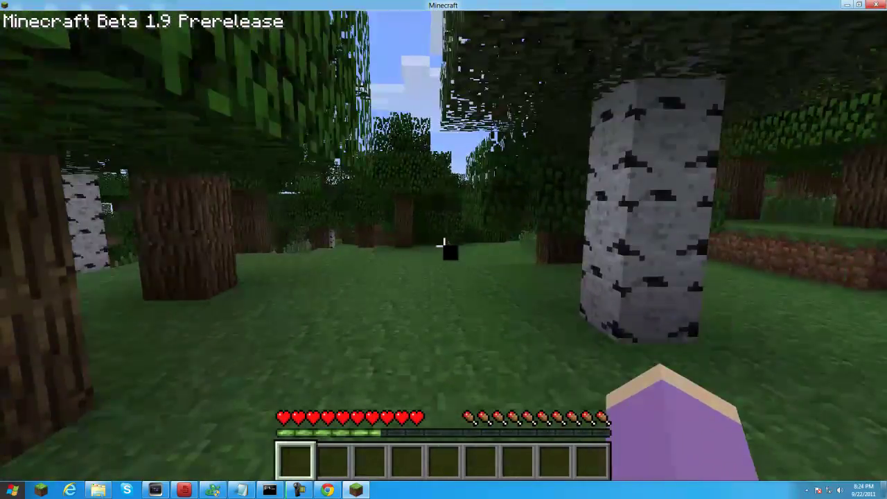
key("w")
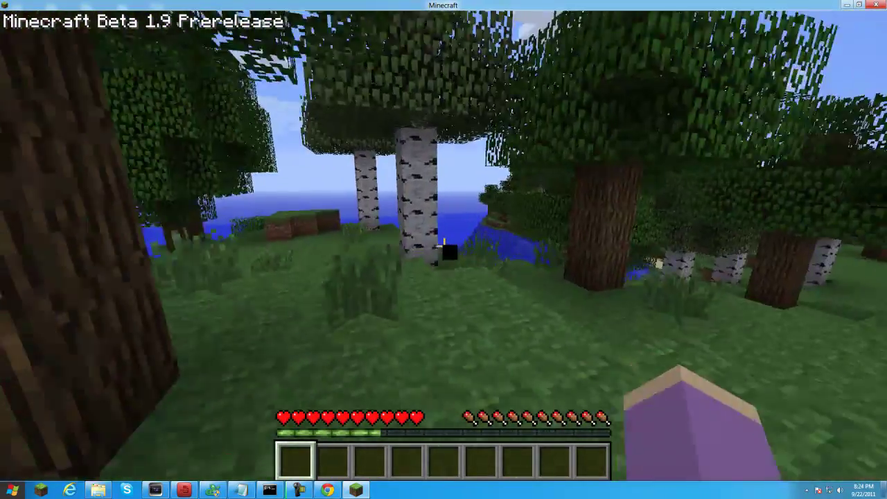
key("w")
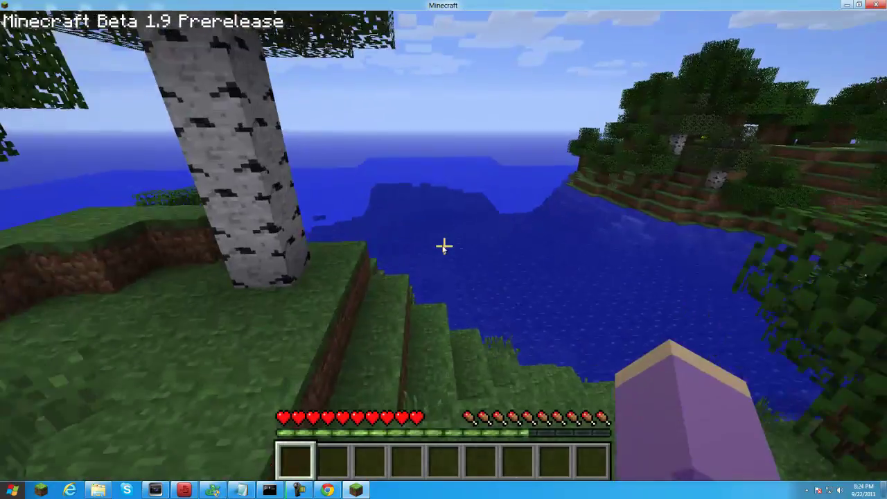
key("w")
key("Escape")
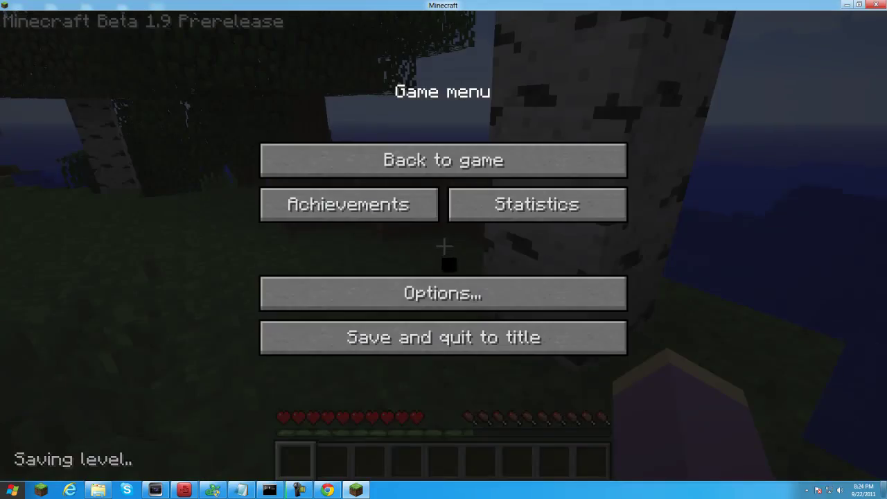
key("Escape")
key("w")
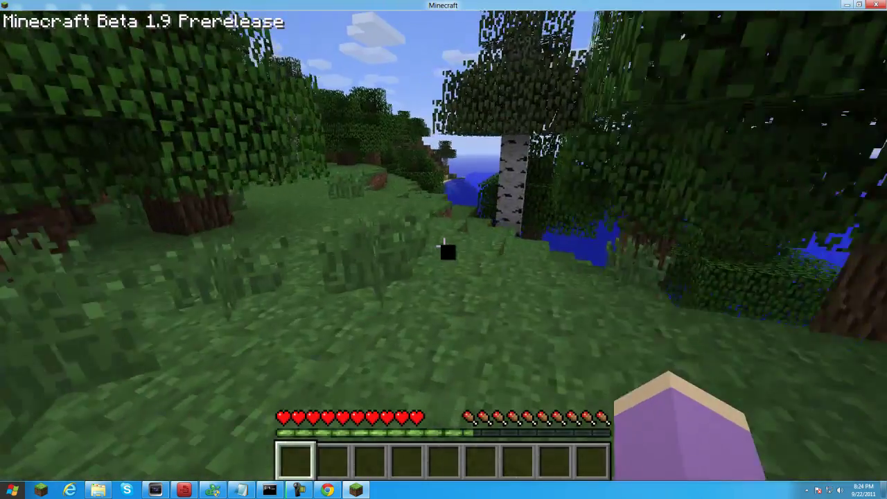
key("w")
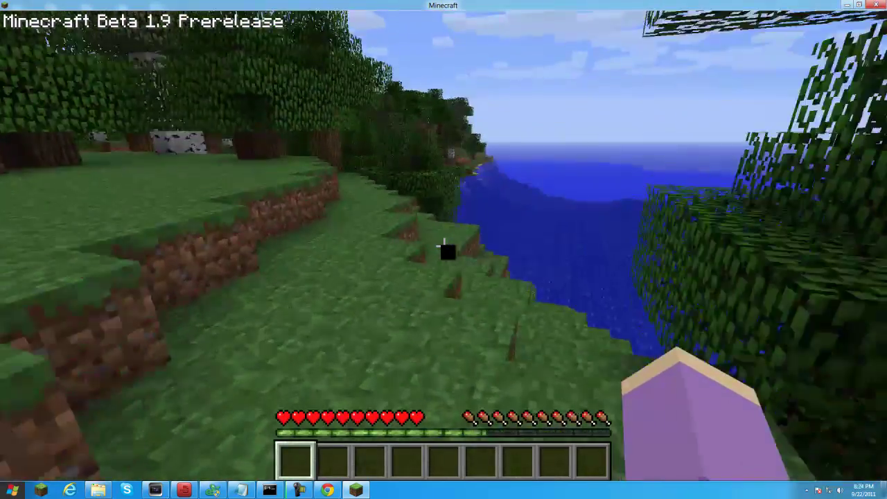
key("w")
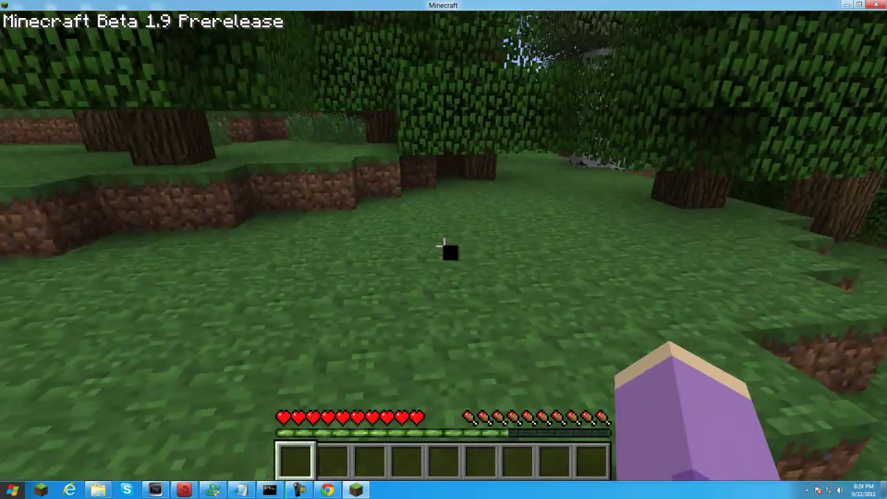
key("w")
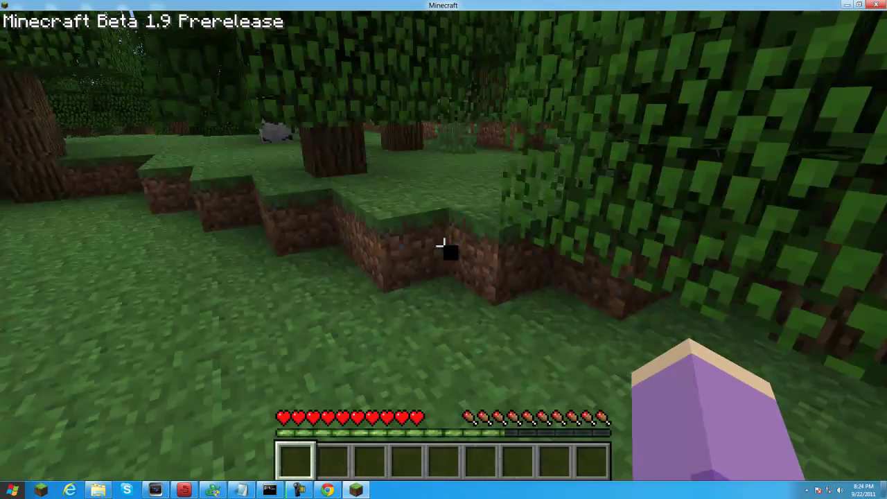
key("w")
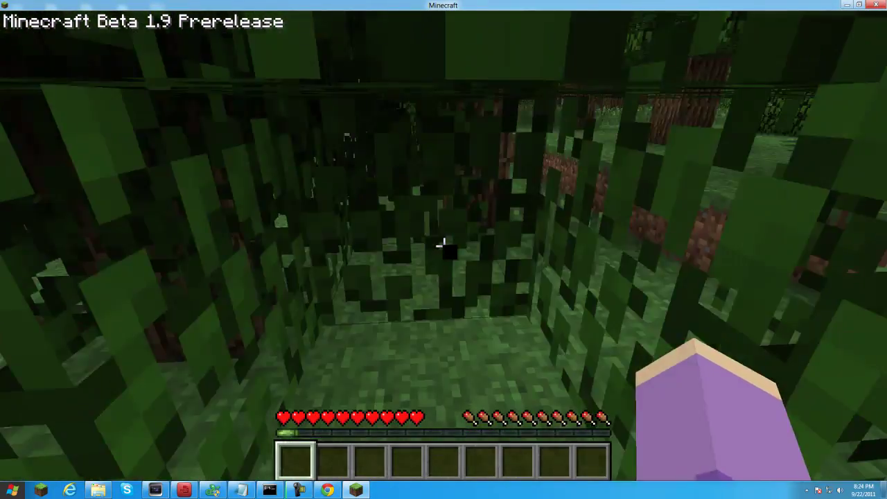
key("w")
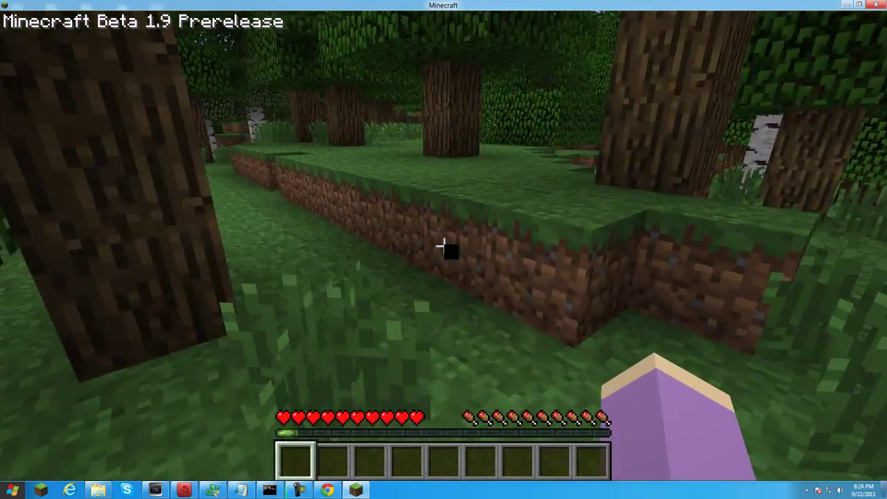
Climb onto the tree canopy and cross the treetops above the chicken clearing
key("w")
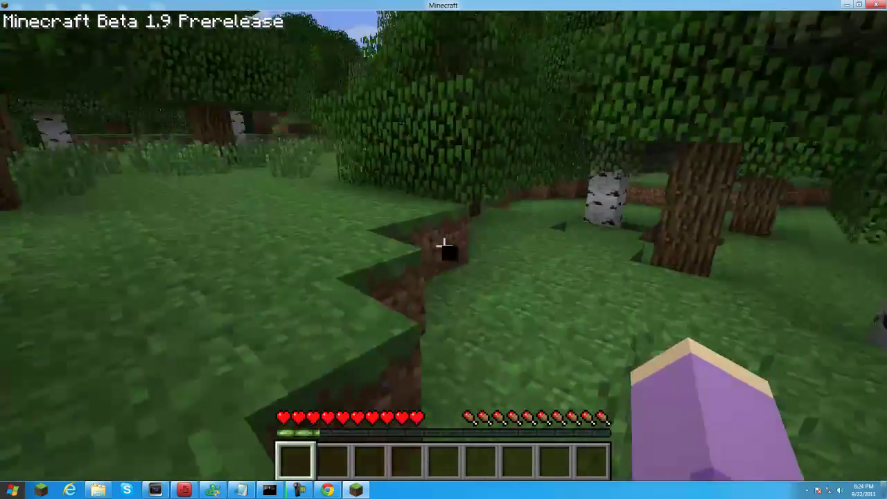
key("w")
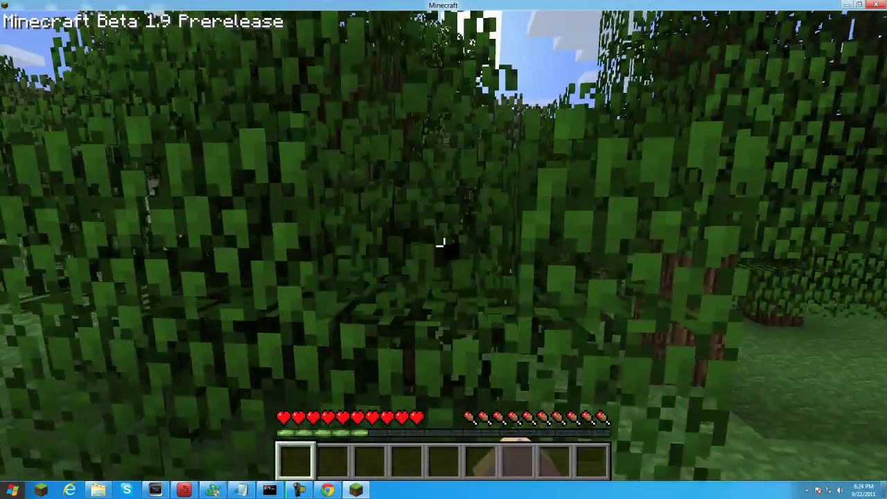
key("w")
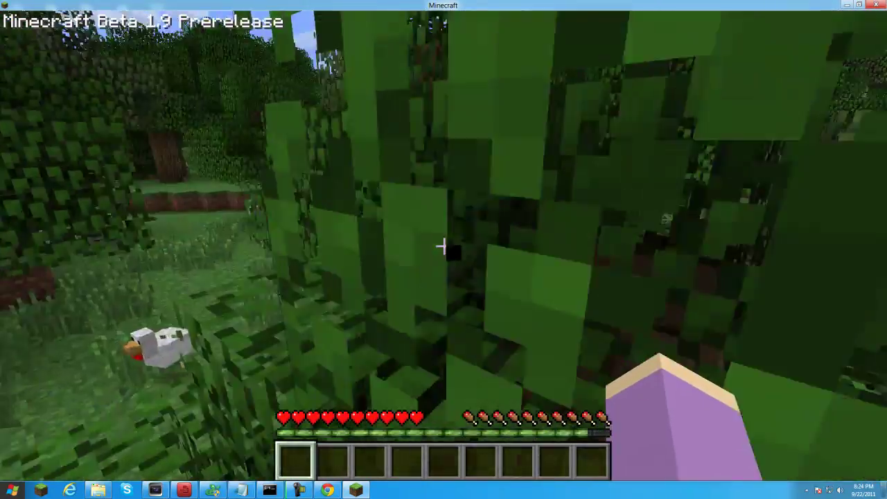
key("w")
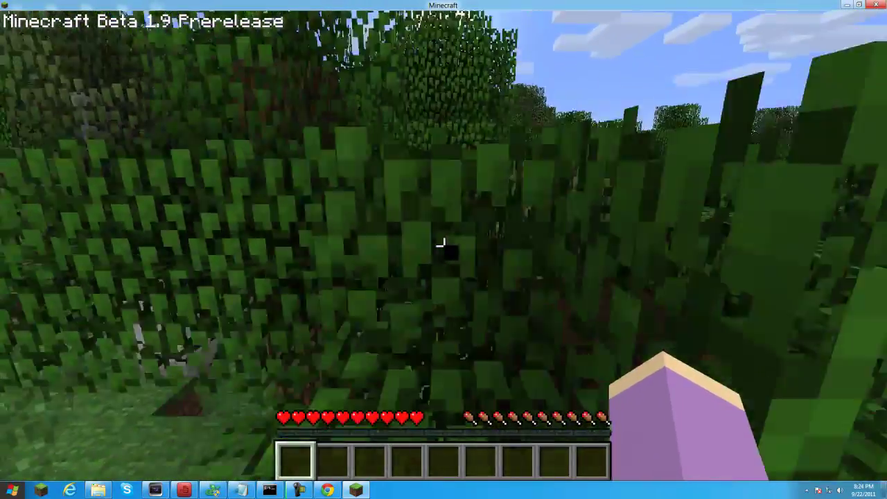
key("w")
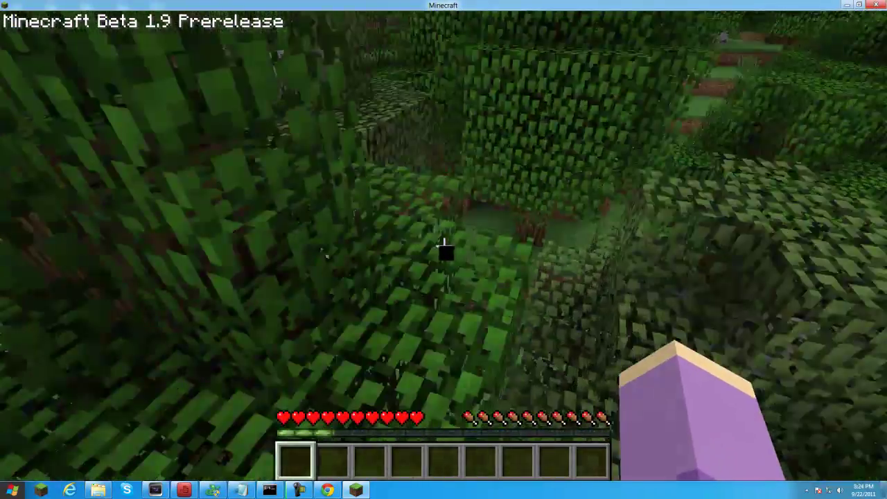
key("w")
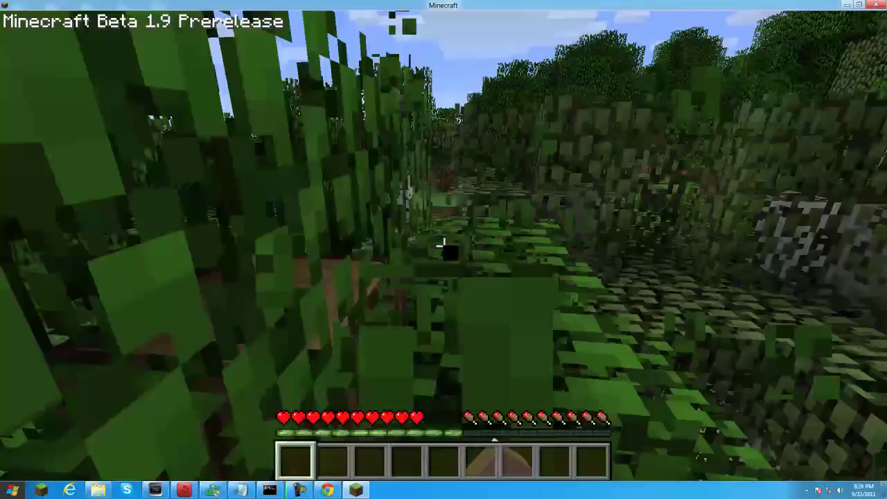
key("w")
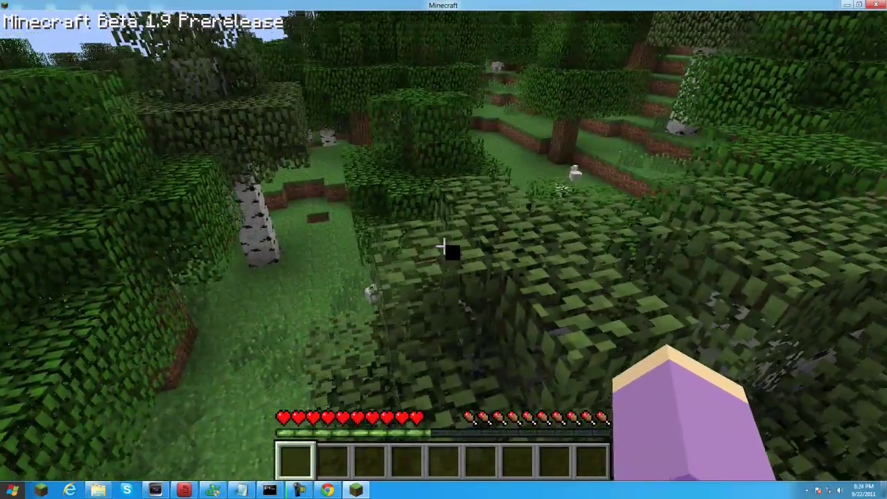
key("w")
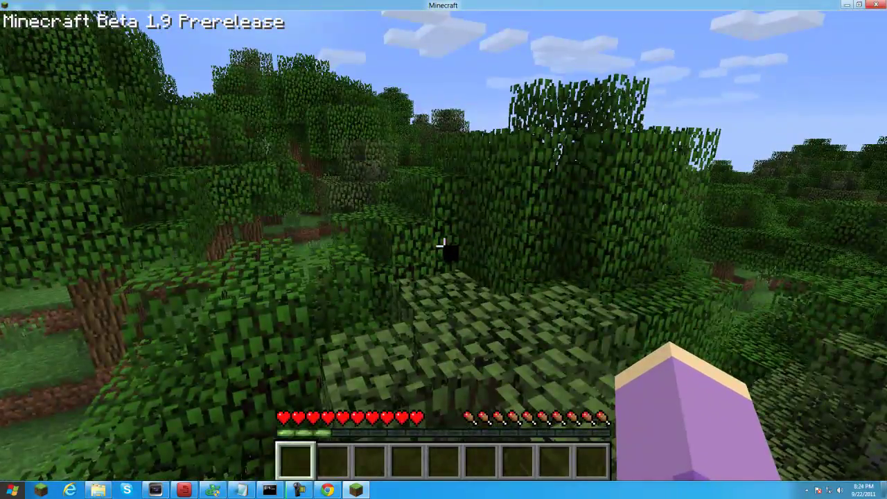
key("w")
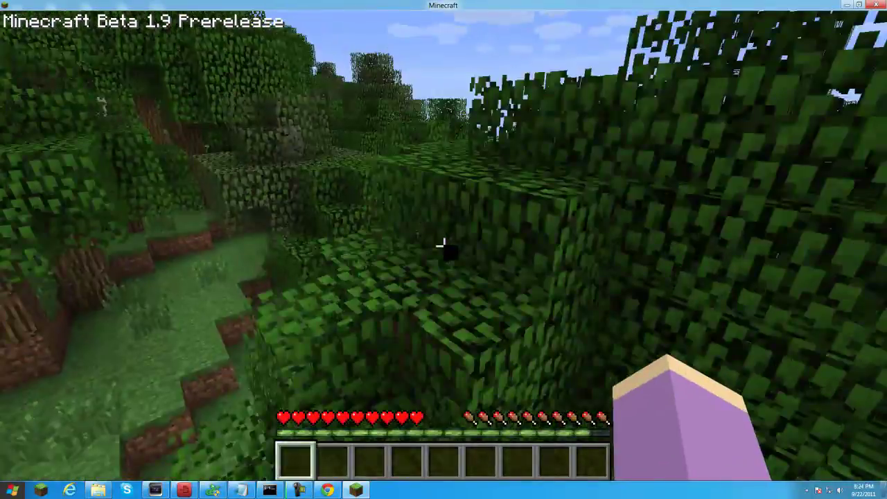
key("w")
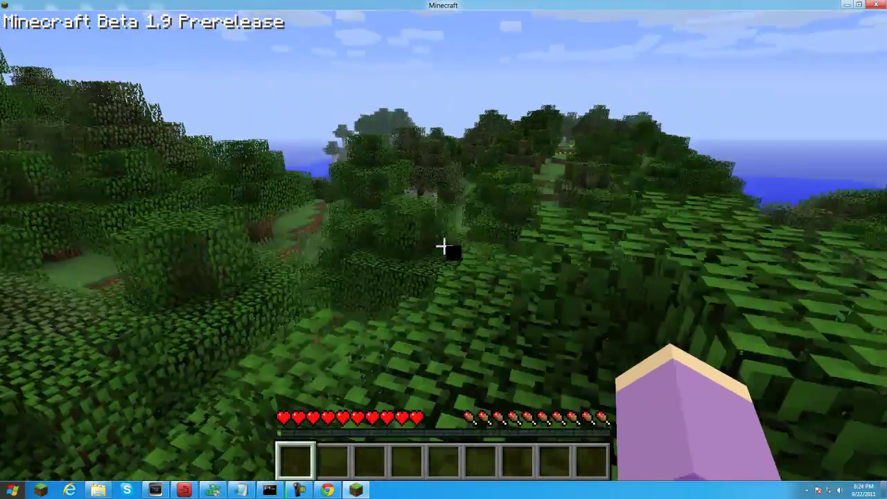
key("w")
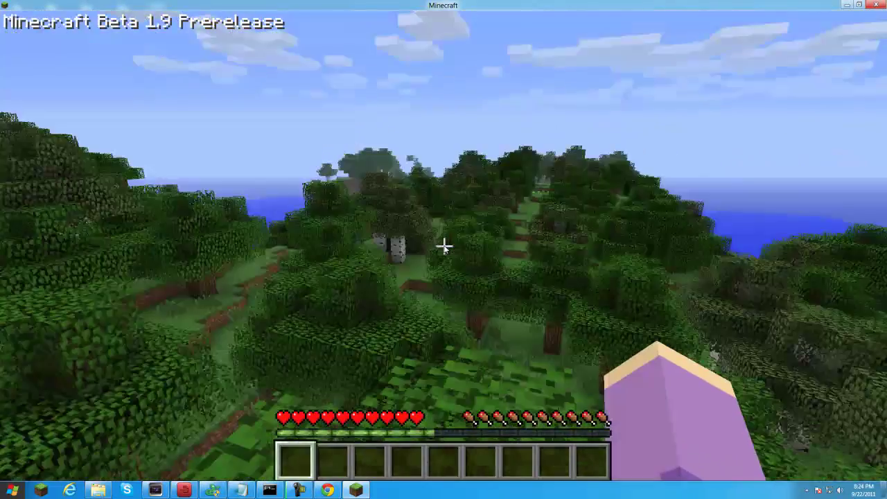
Save and quit the world to the title menu, briefly visiting the multiplayer list
key("Escape")
left_click(490, 347)
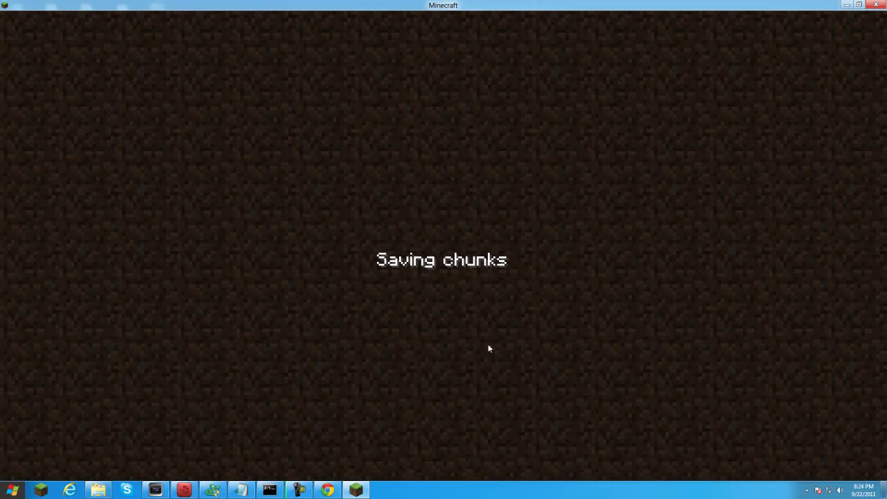
left_click(416, 276)
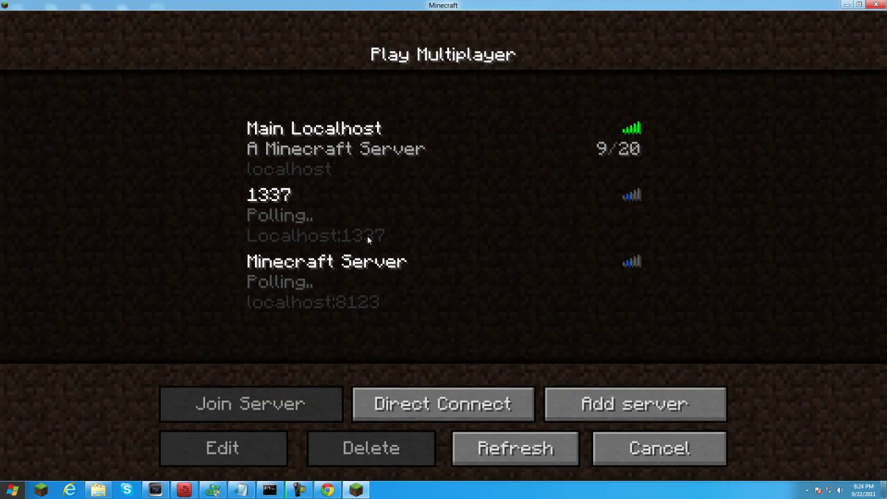
left_click(659, 448)
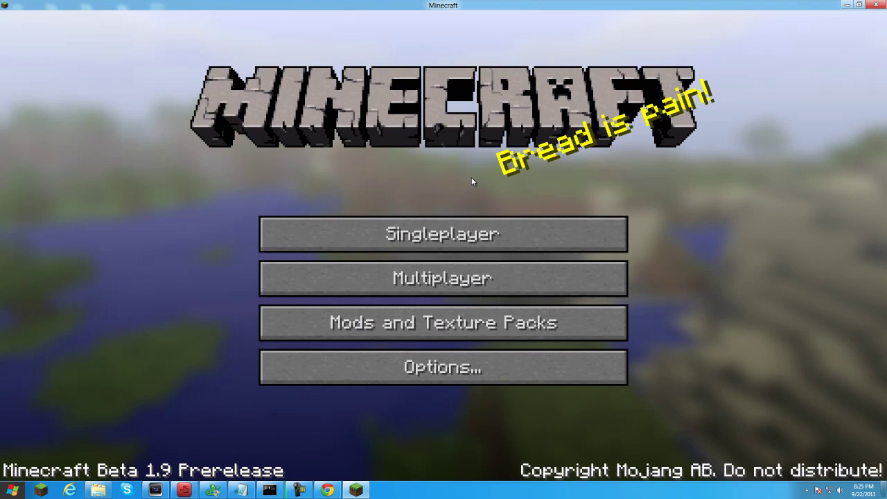
Create a new Singleplayer world with Game Mode set to Creative
left_click(458, 286)
left_click(497, 389)
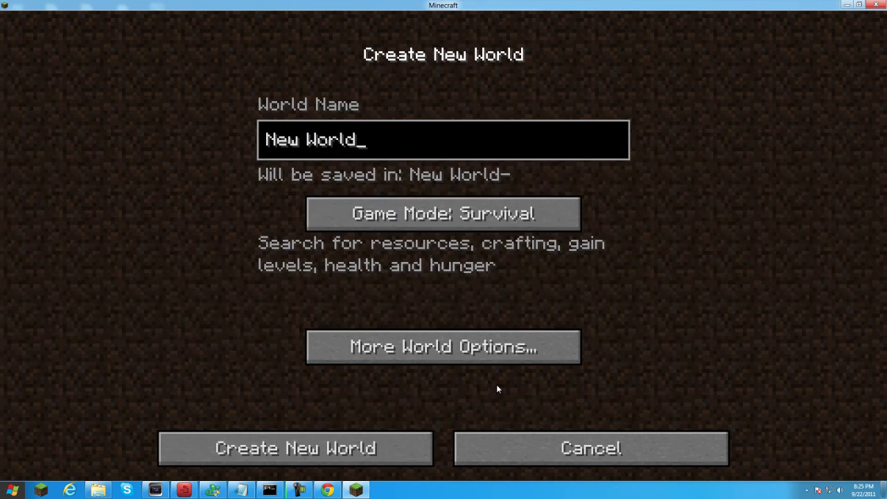
left_click(439, 231)
left_click(351, 461)
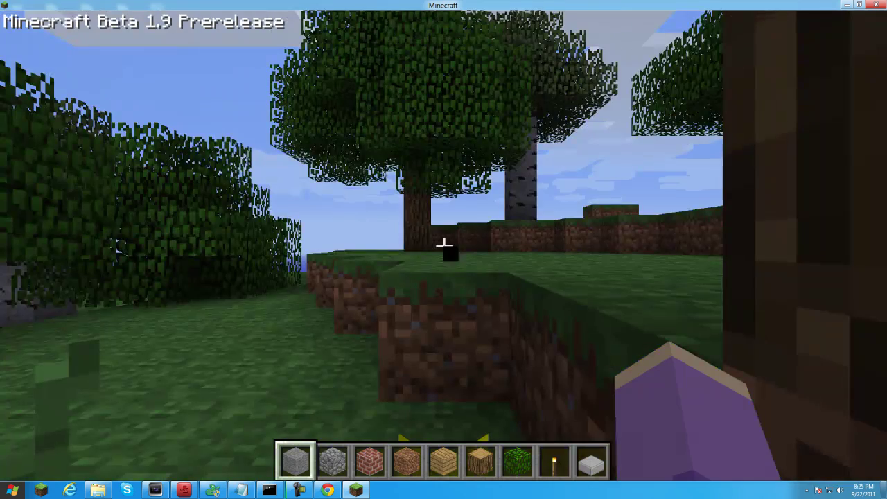
Fly high over the forest and head toward the large dark swamp lake
mouse_move(444, 245)
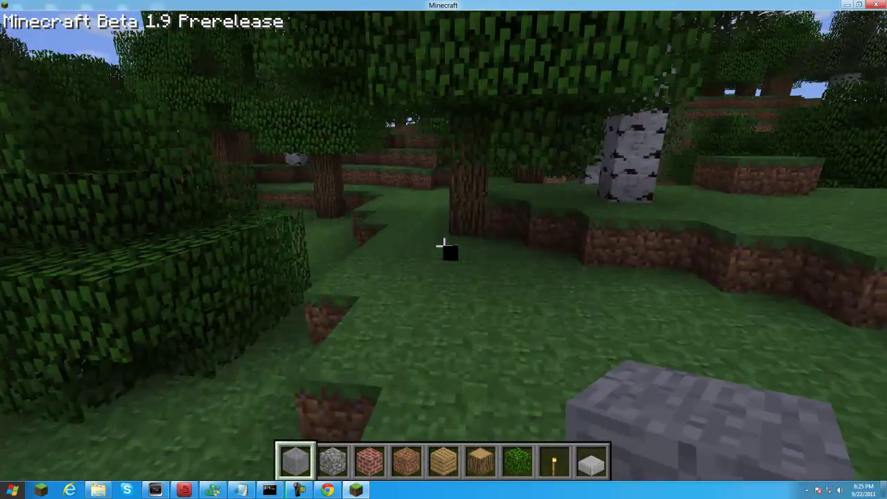
key("space")
key("space")
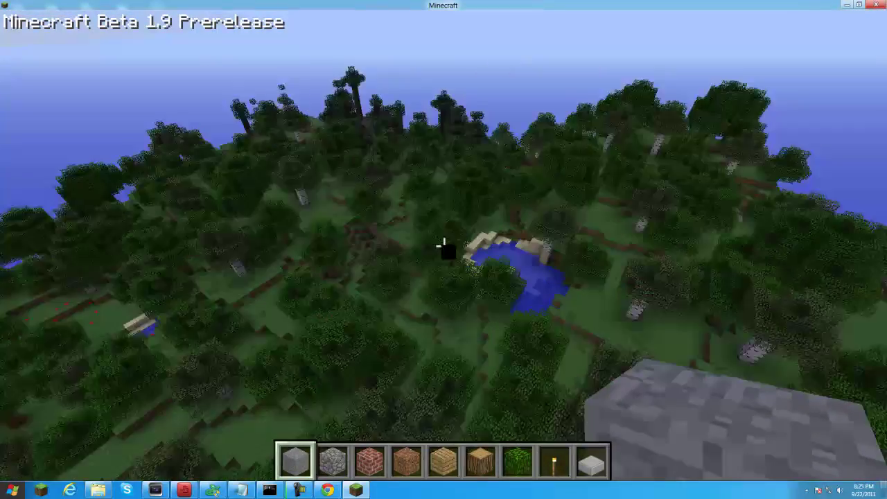
key("w")
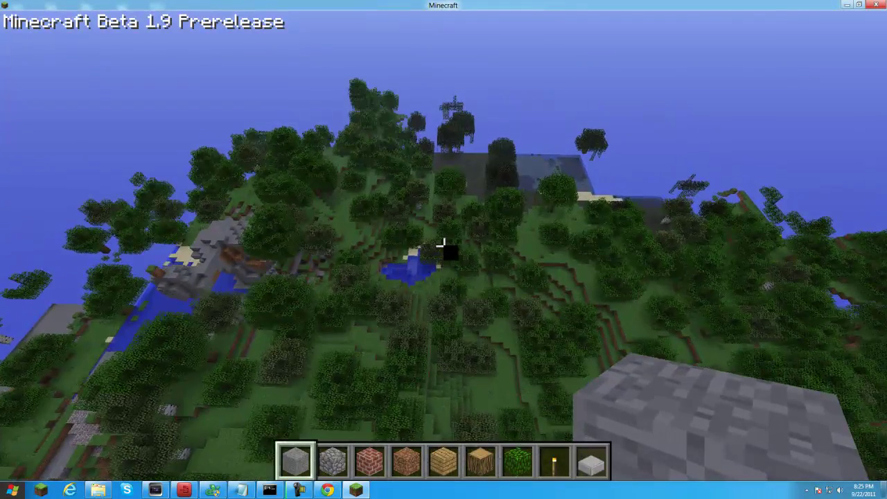
key("w")
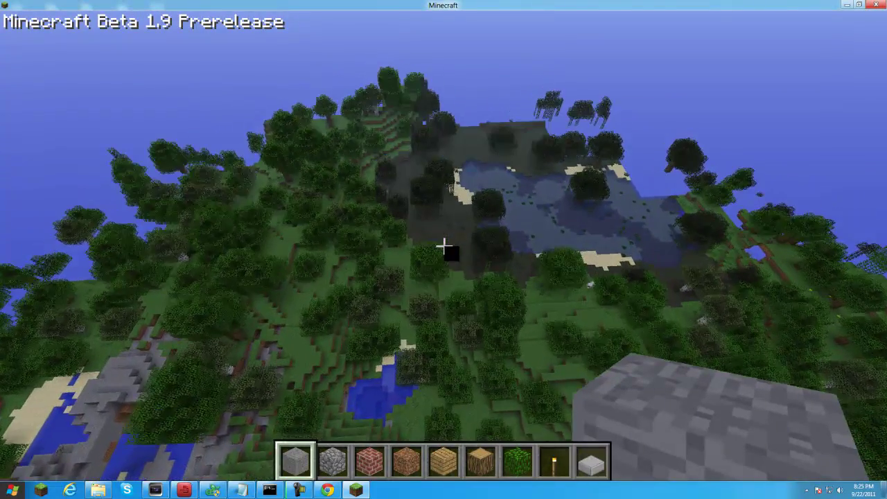
key("w")
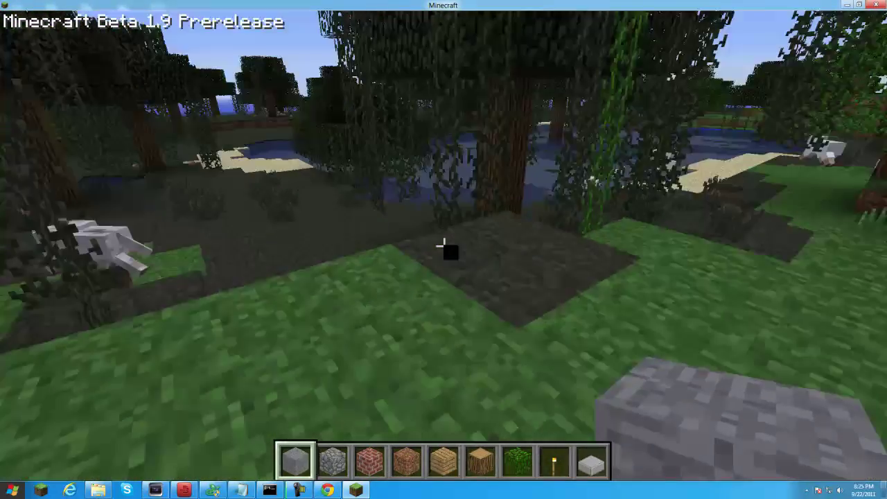
Move across the dark swamp ground and pond to overlook the wide swamp water
key("w")
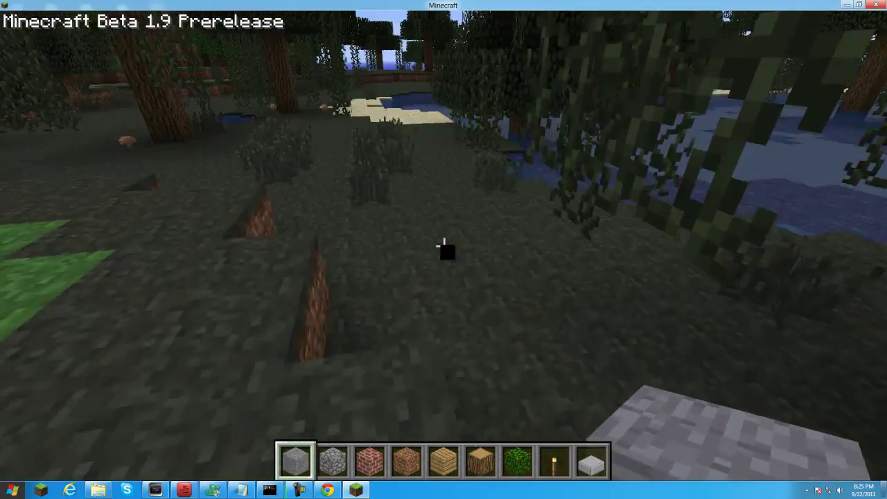
key("w")
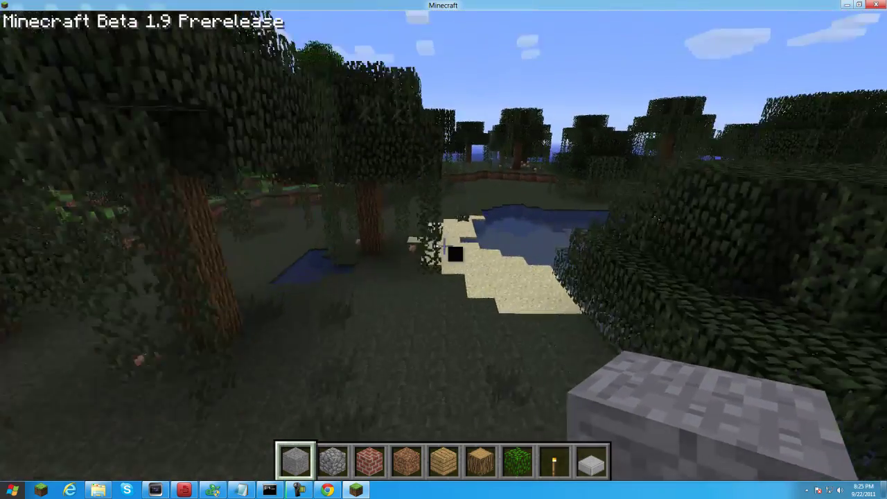
key("w")
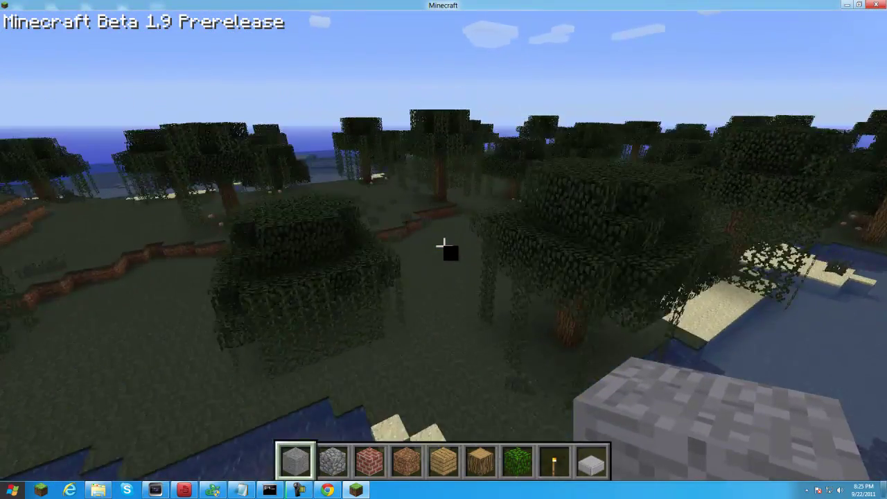
key("w")
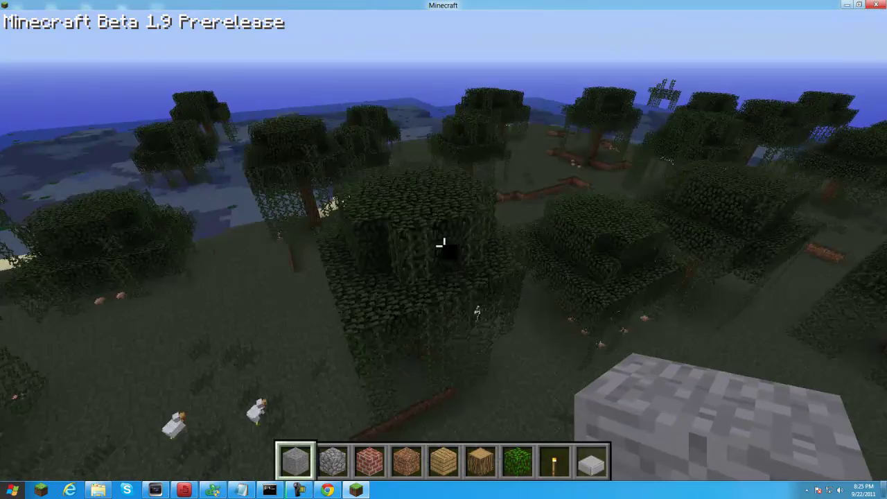
key("w")
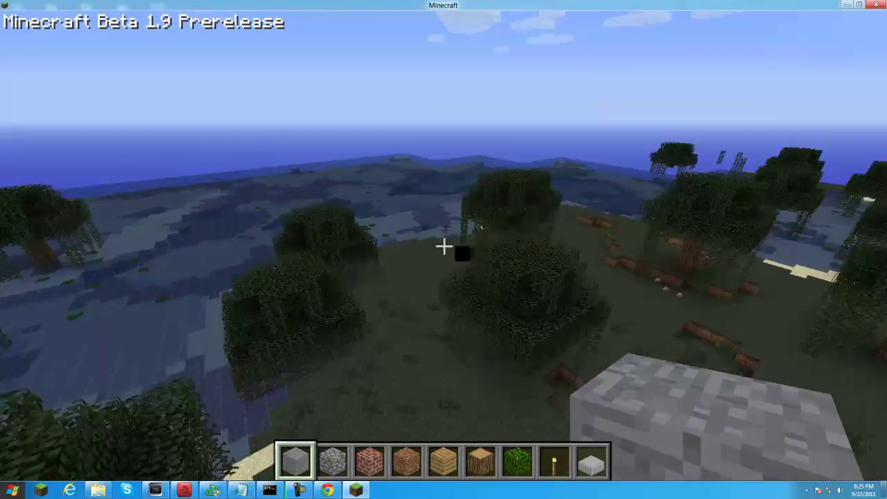
key("w")
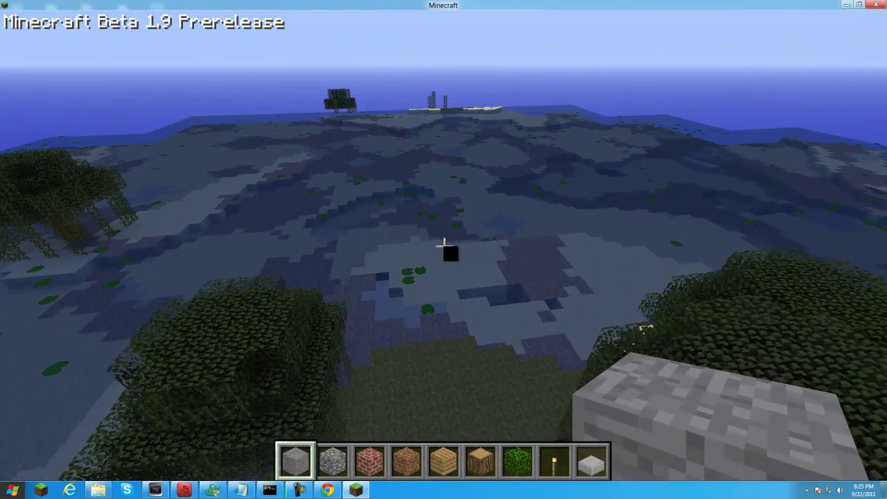
Examine the lily pads from above and below the water, then face the distant mountain
key("w")
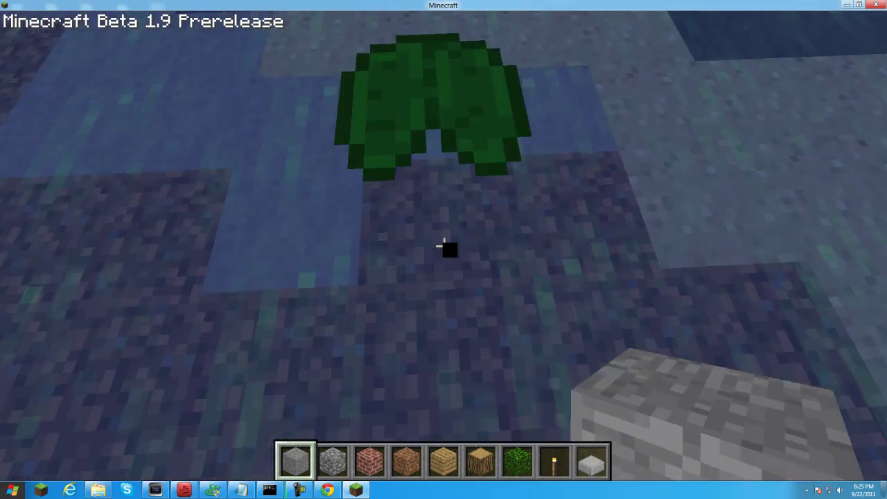
key("w")
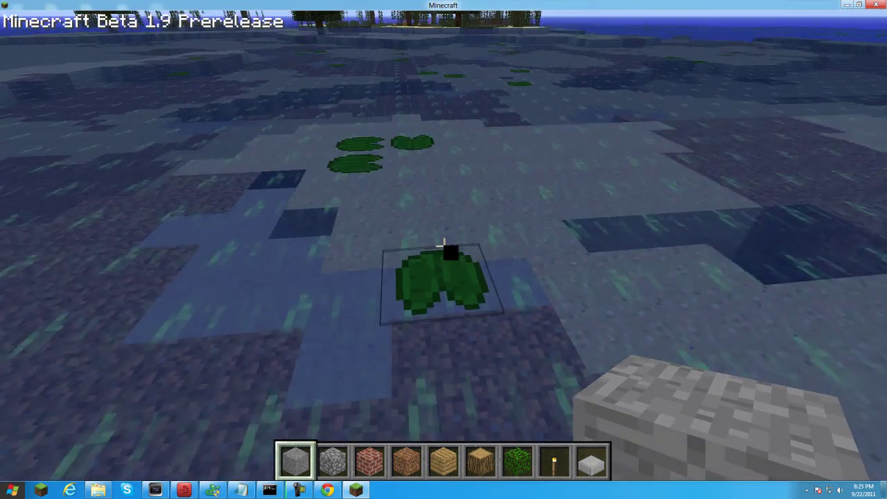
key("s")
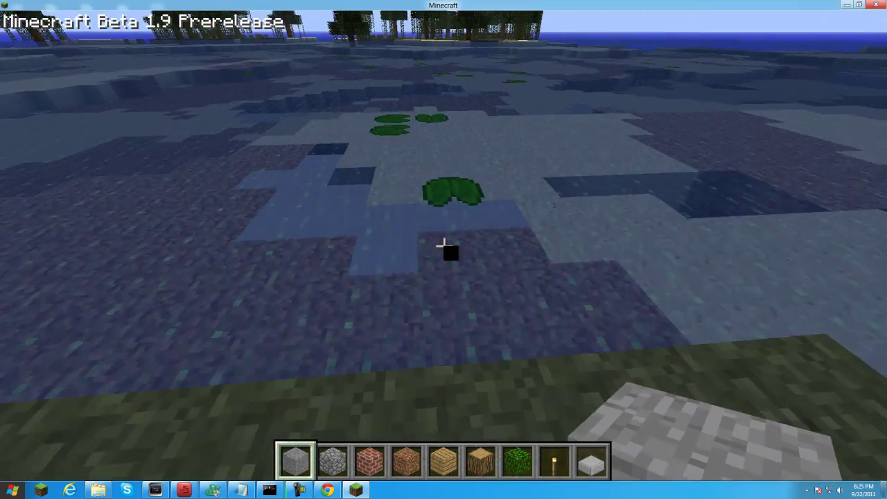
key("w")
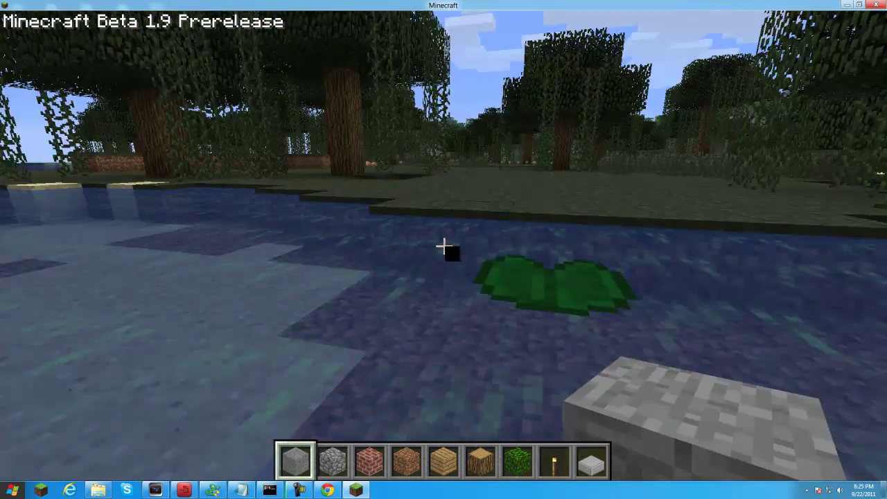
key("w")
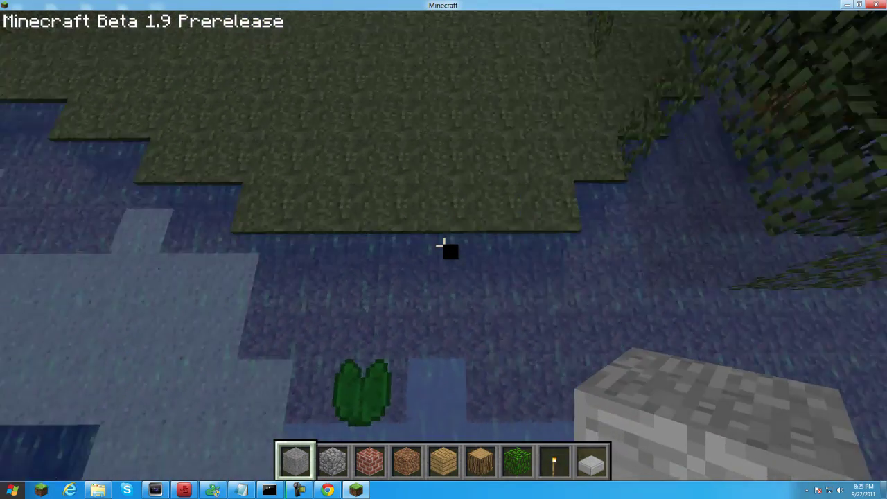
key("w")
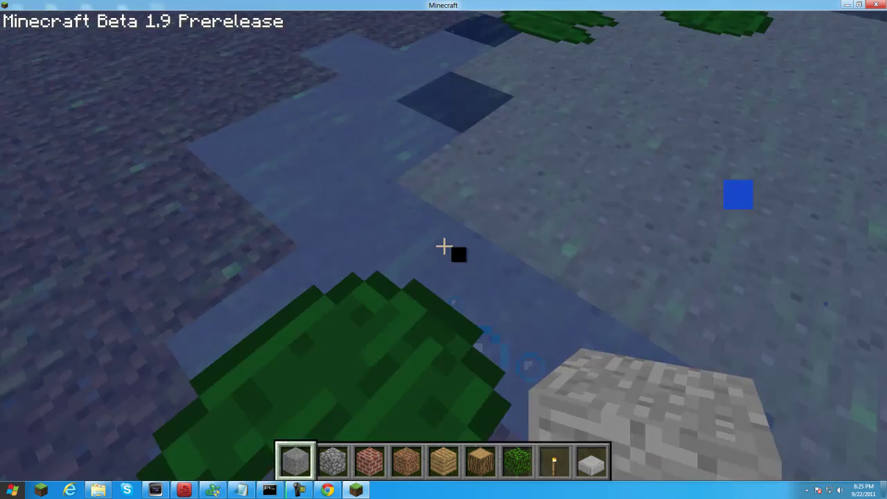
key("w")
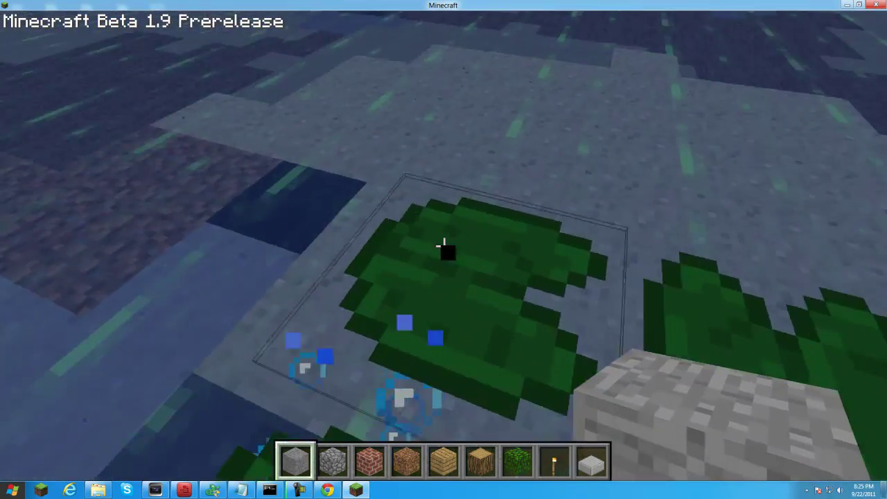
key("w")
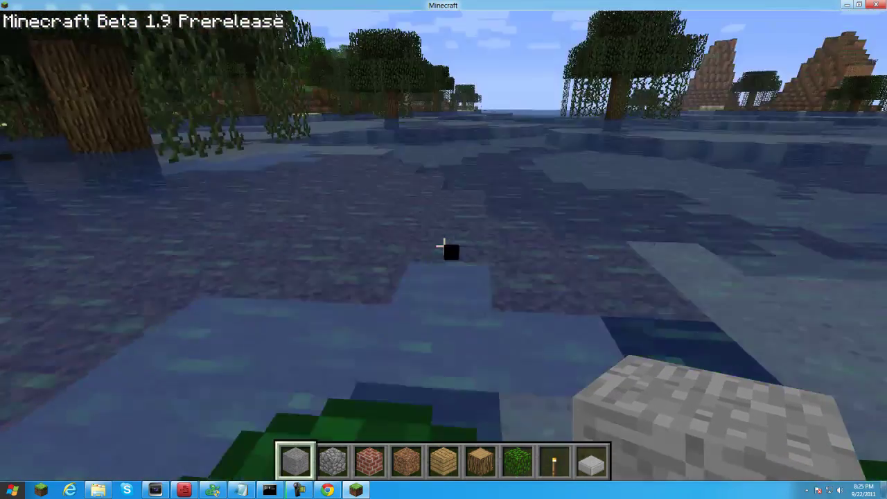
key("w")
key("w")
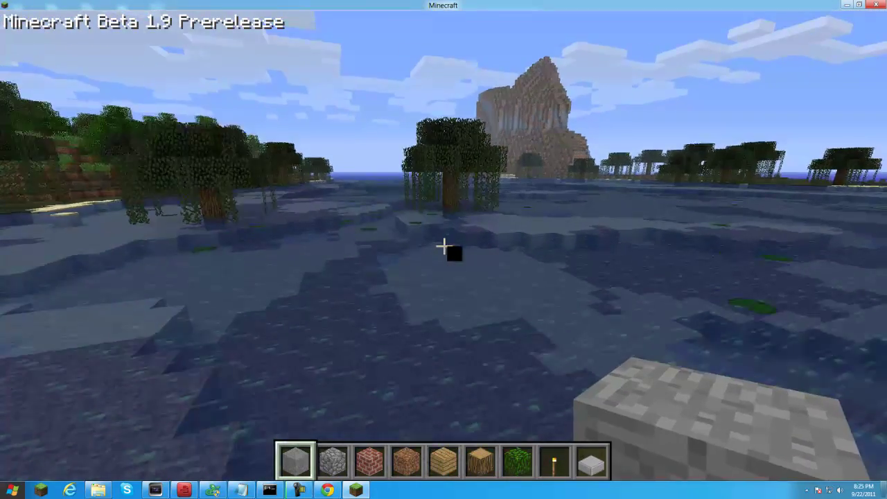
key("w")
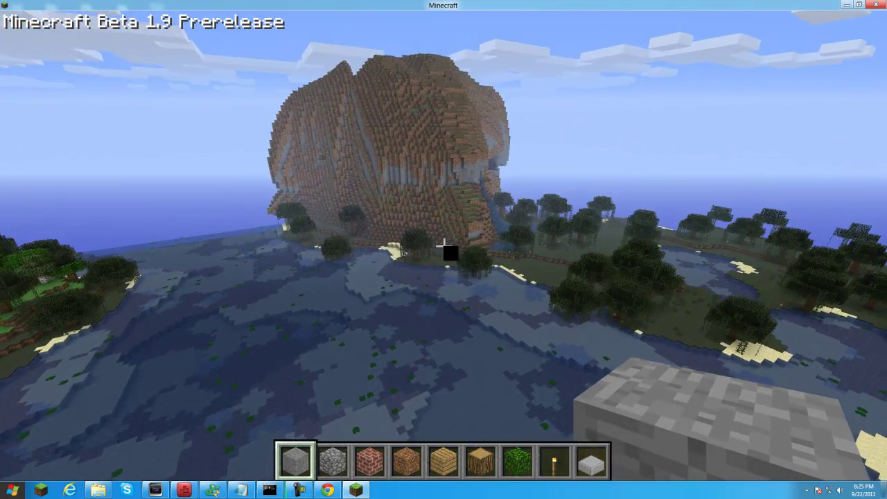
Fly over the swamp water and forested shore to overlook the towering cliffs and lava fall
key("w")
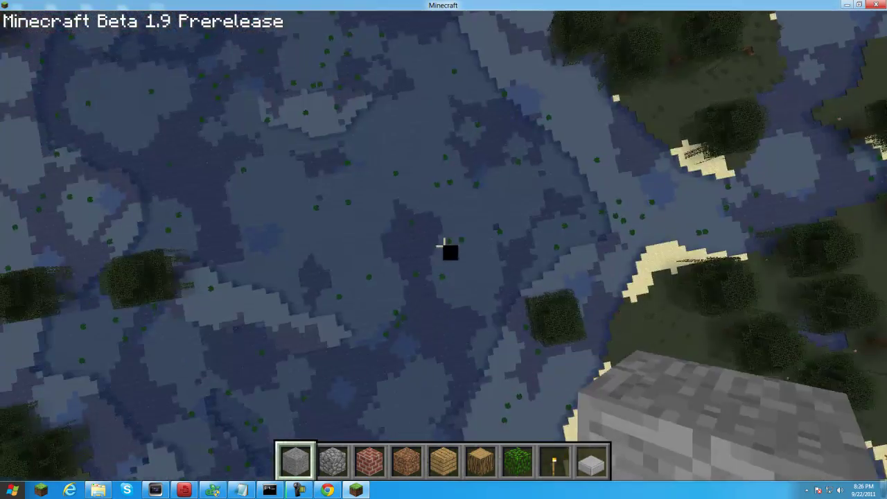
key("w")
key("w")
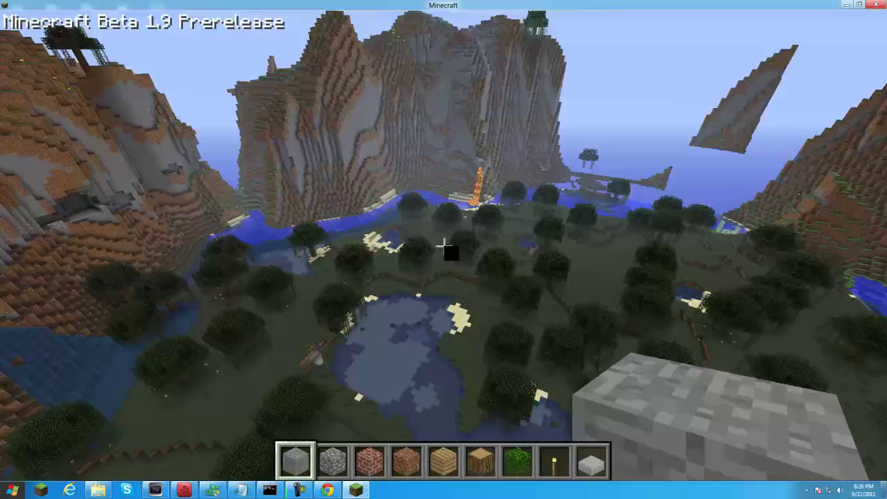
key("w")
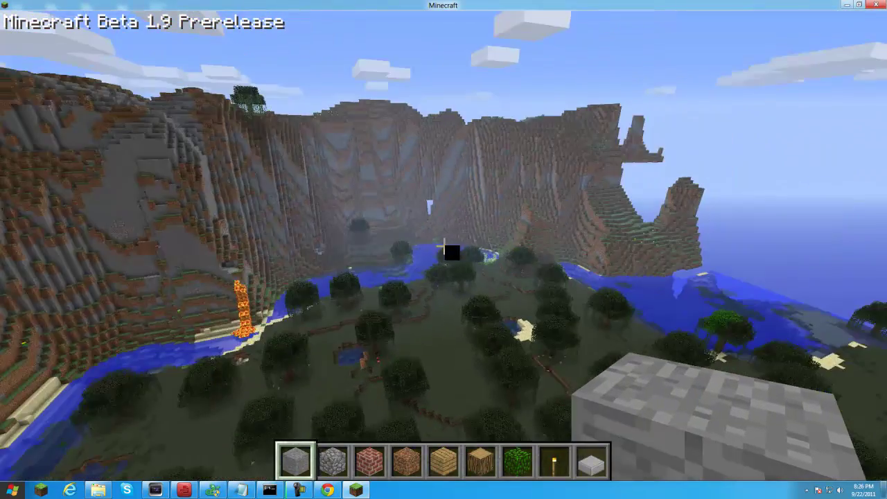
key("w")
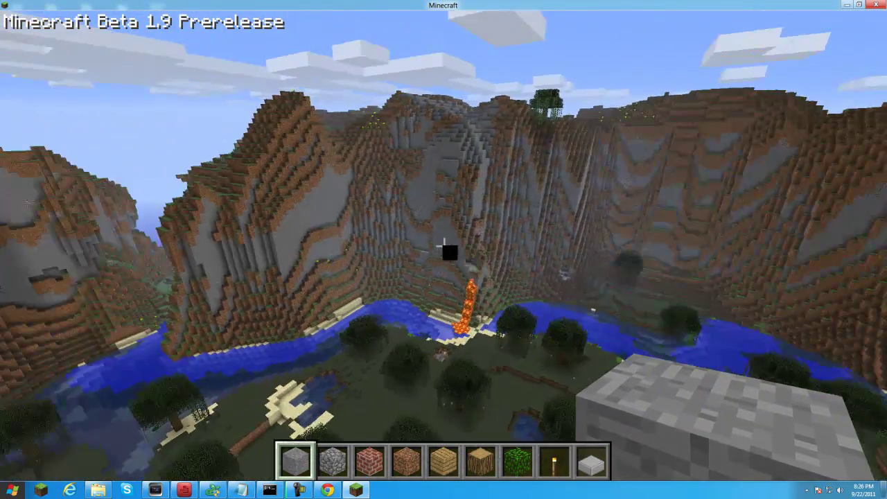